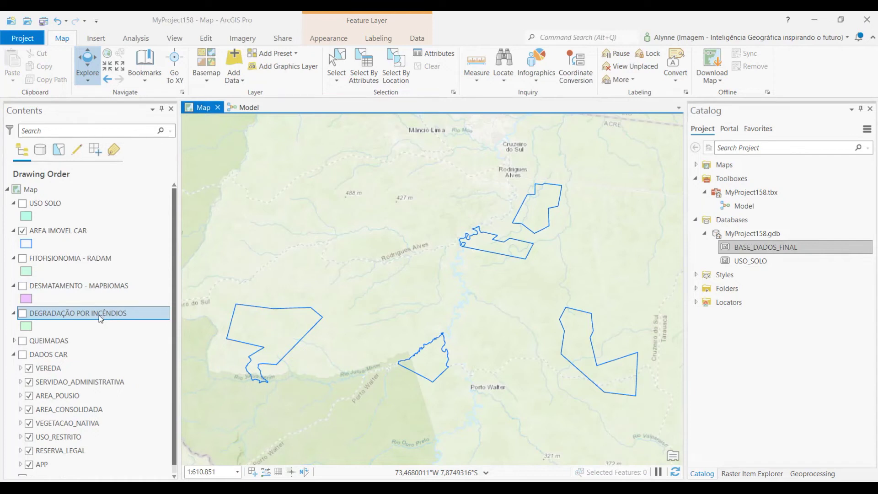
Examine the QUEIMADAS sublayers, the attribute table of DEGRADAÇÃO POR INCÊNDIOS and the DADOS CAR layers.
left_click(15, 340)
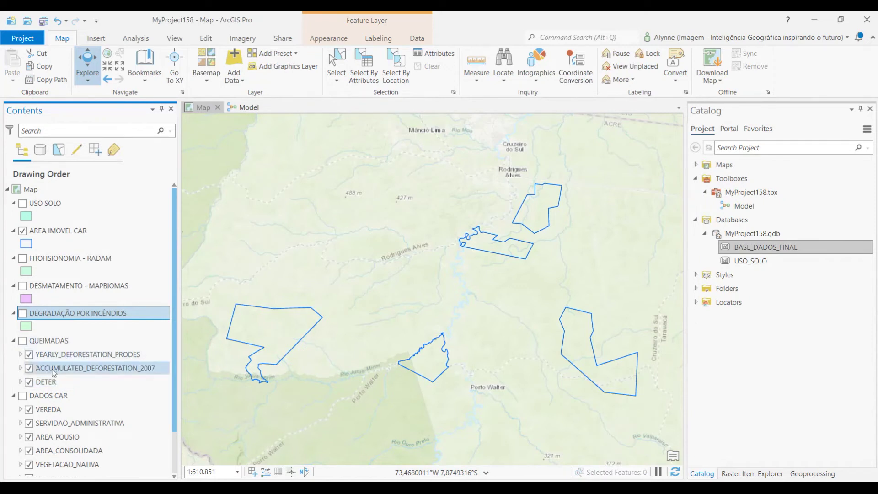
right_click(79, 316)
left_click(123, 60)
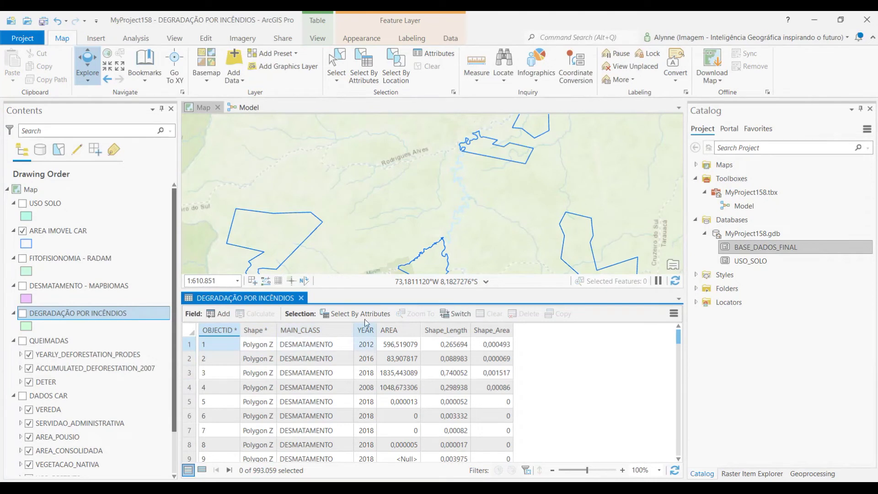
left_click(301, 298)
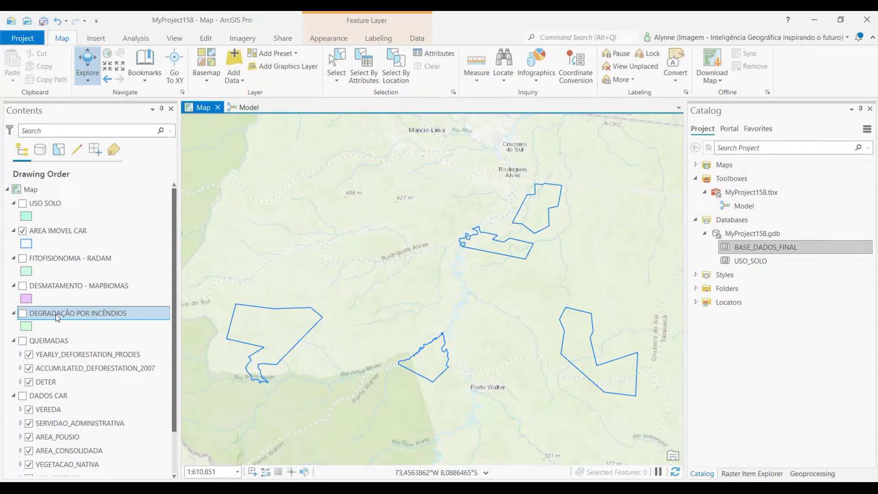
left_click(13, 340)
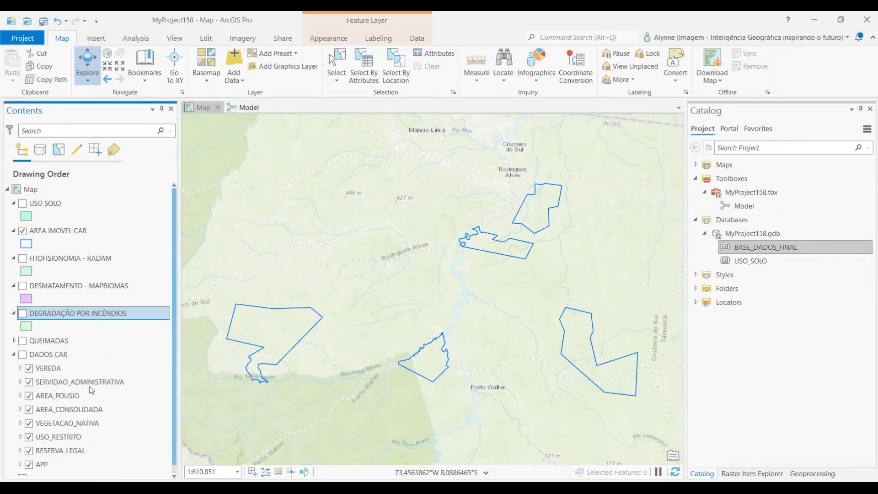
scroll(94, 373, "down", 1)
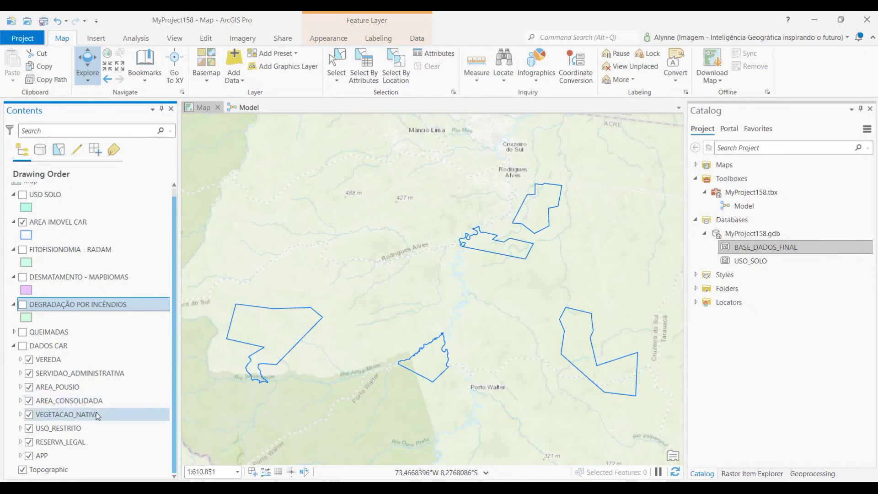
Check the Append output in the model and inspect the USO SOLO attribute table, including the NOM_TEMA field's properties.
left_click(246, 107)
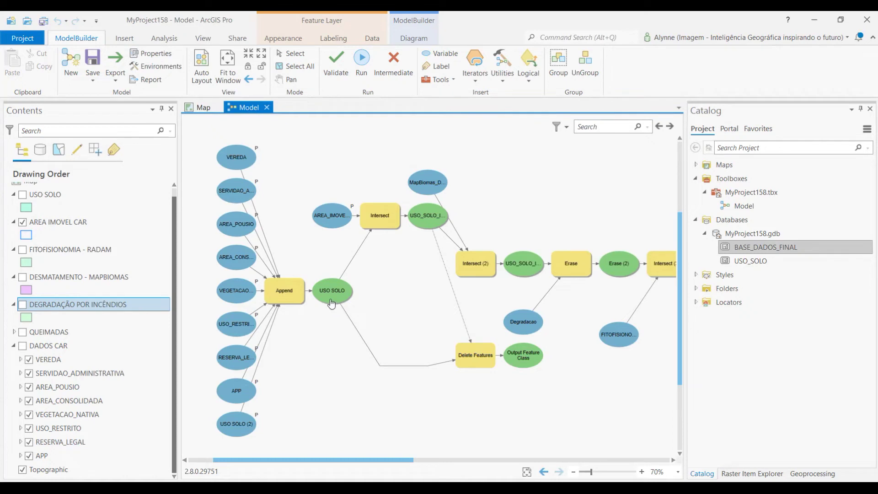
left_click(193, 108)
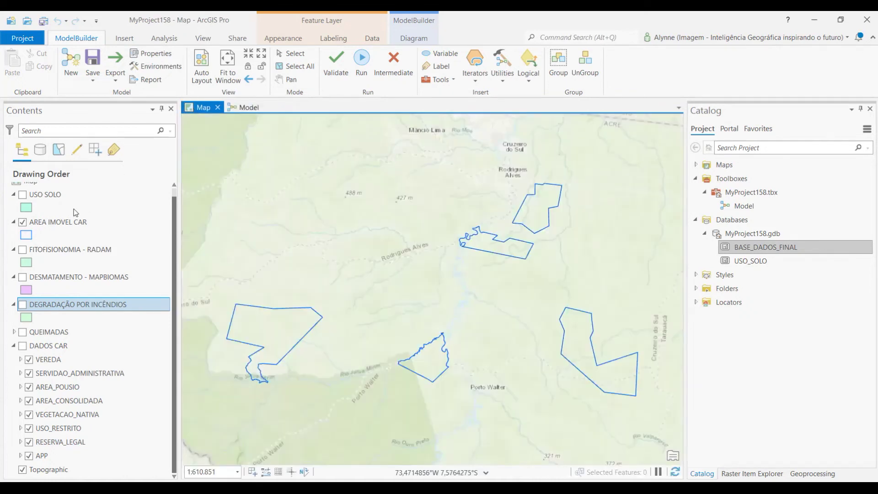
right_click(43, 194)
left_click(80, 157)
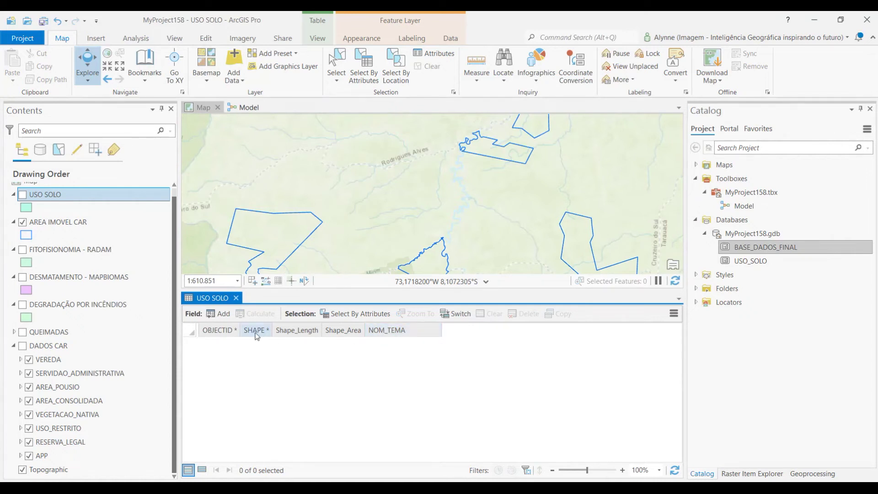
mouse_move(394, 333)
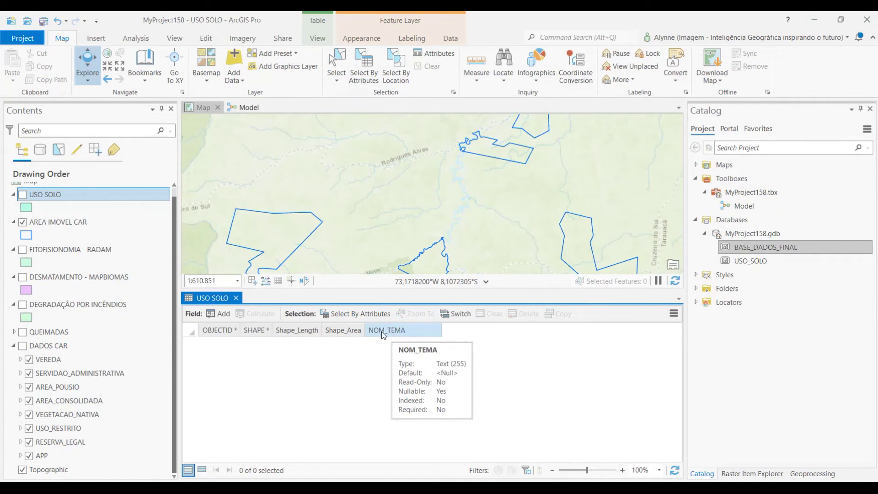
left_click(247, 107)
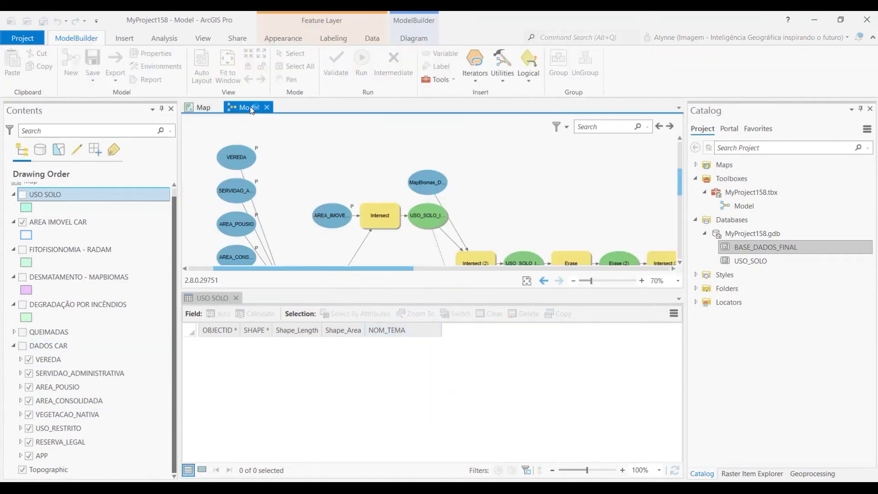
left_click(236, 298)
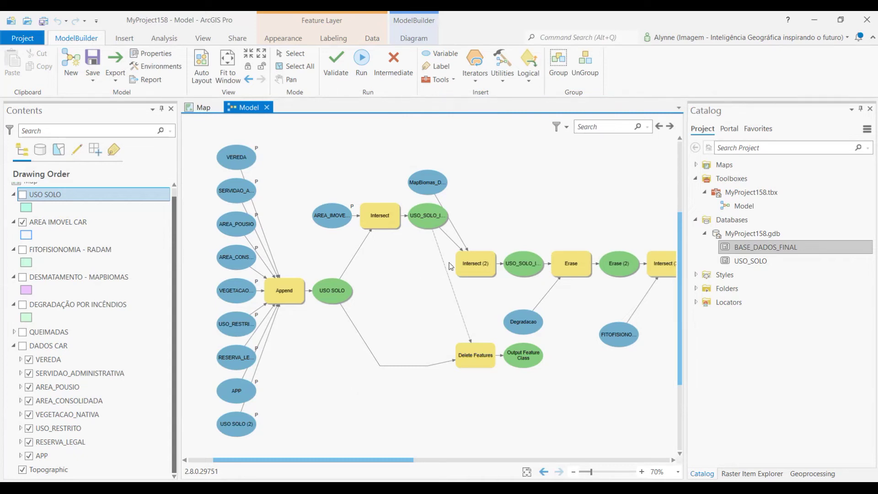
Examine the model's middle section from Intersect (2) through Erase, Intersect (3) and Add Field to the Project tool's settings.
mouse_move(468, 269)
left_click_drag(405, 463, 443, 461)
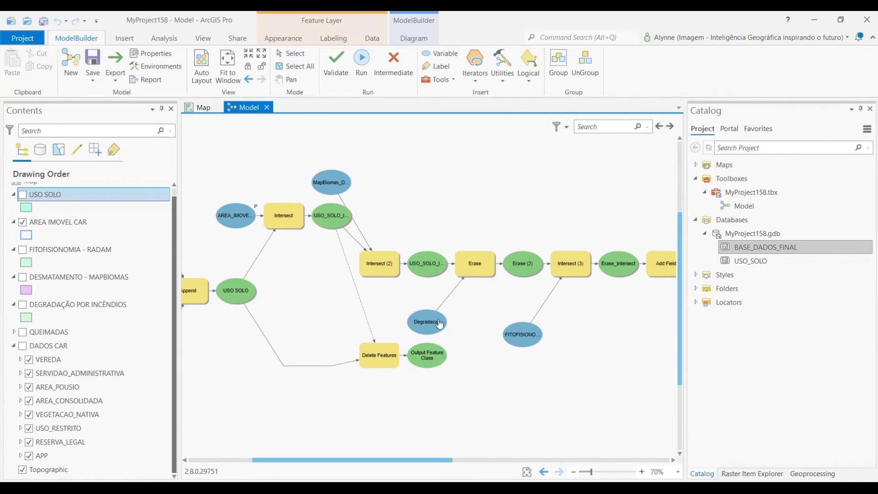
mouse_move(559, 266)
left_click_drag(442, 460, 492, 461)
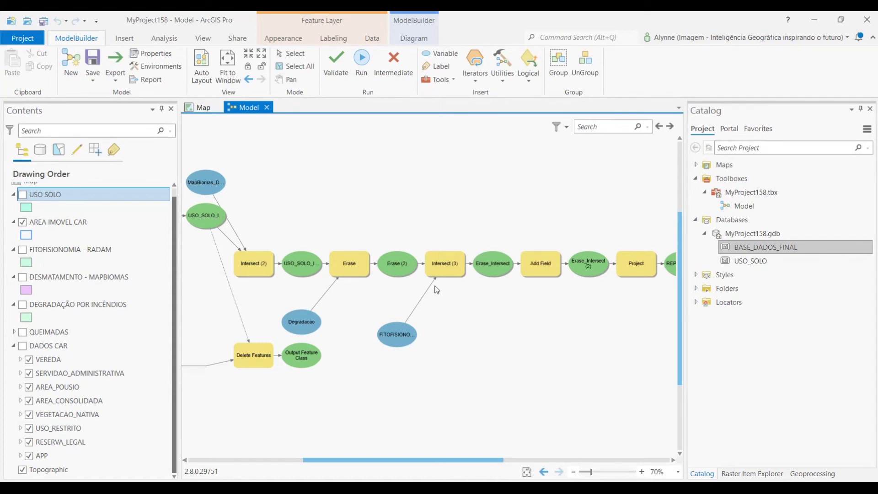
left_click_drag(440, 463, 493, 463)
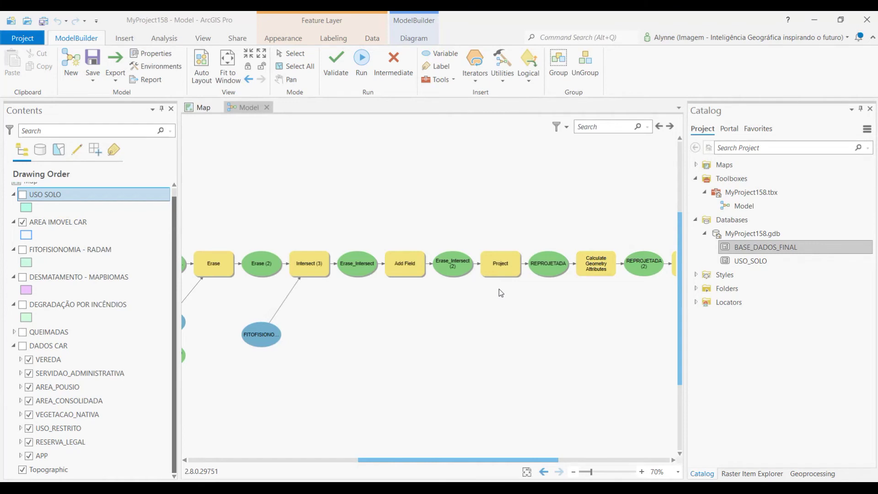
mouse_move(499, 280)
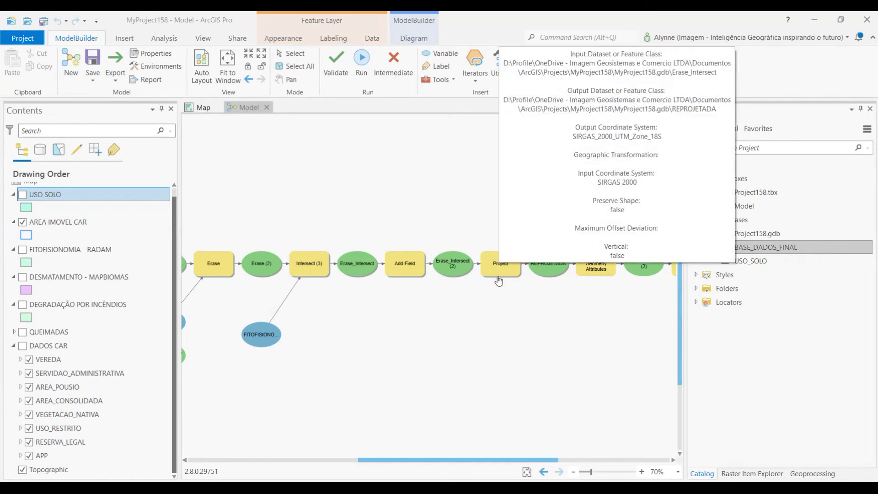
Review the model's final section from Calculate Geometry Attributes to the Feature Class To Feature Class and Table To Excel exports.
left_click_drag(452, 461, 500, 435)
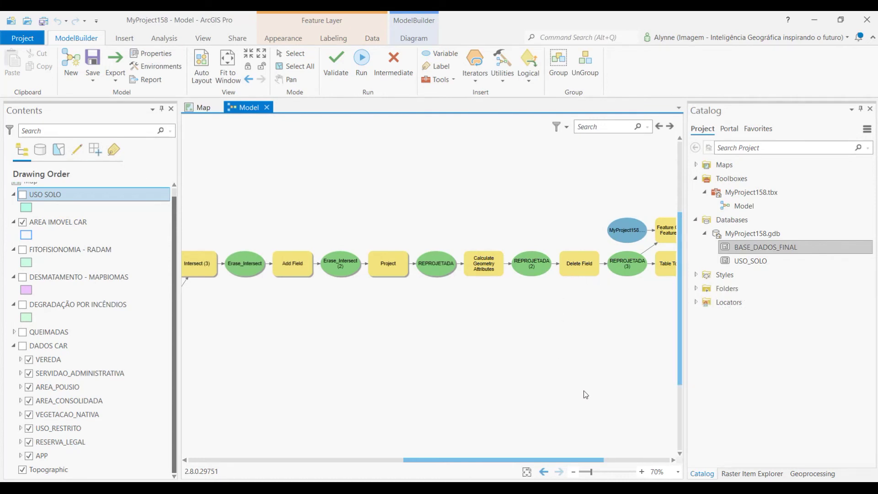
left_click(830, 464)
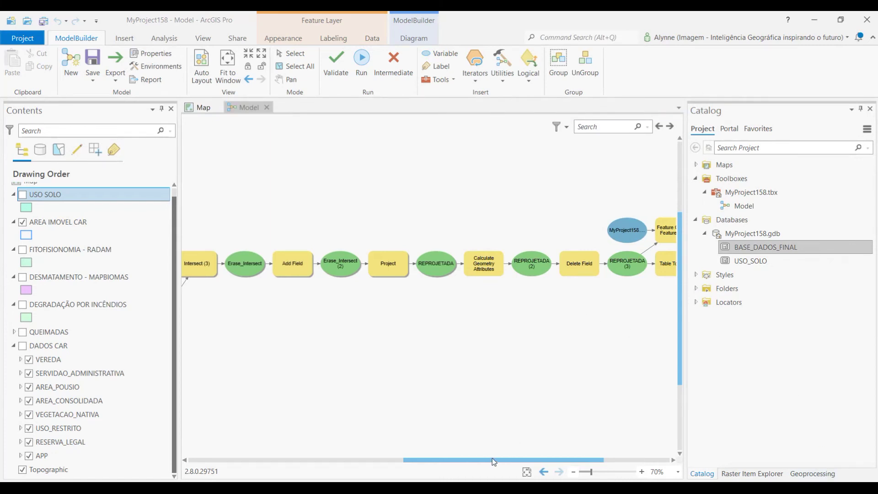
left_click_drag(501, 462, 548, 462)
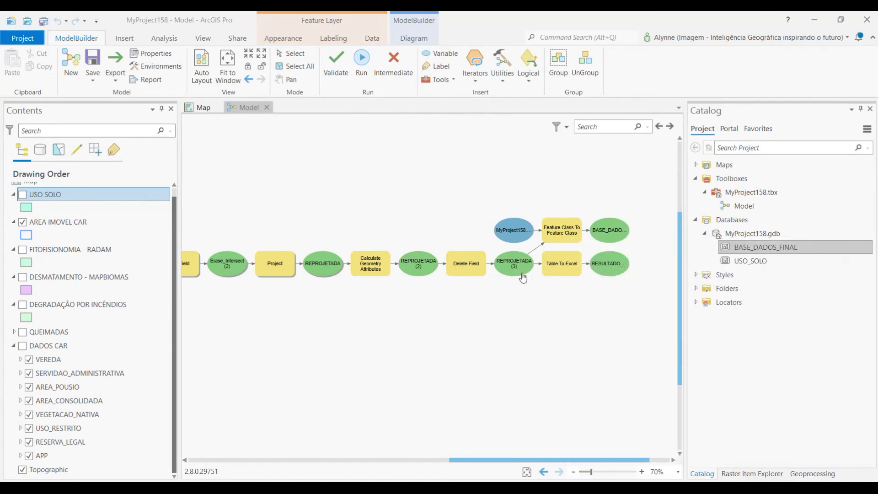
mouse_move(565, 235)
mouse_move(596, 461)
left_mouse_down()
mouse_move(554, 461)
mouse_move(602, 460)
left_mouse_up()
mouse_move(525, 239)
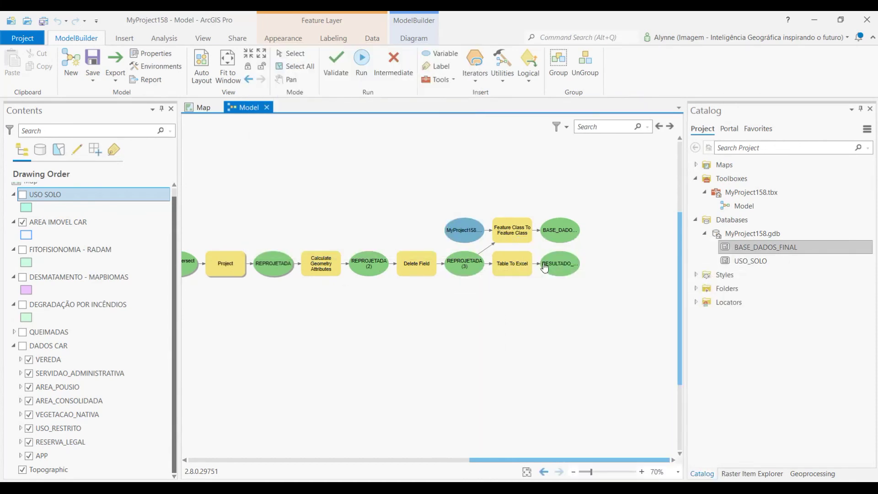
left_click_drag(522, 460, 254, 449)
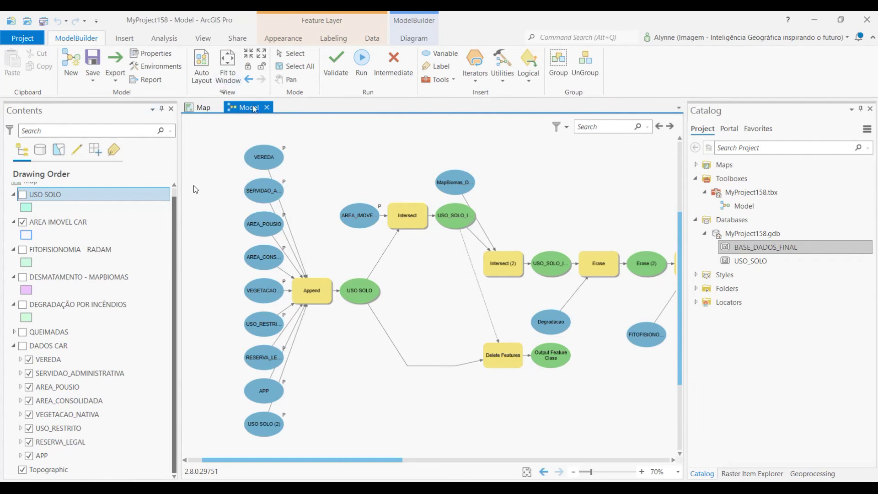
Save the model, return to the map and open Model from the MyProject158.tbx toolbox as a geoprocessing tool.
left_click(86, 64)
left_click(199, 106)
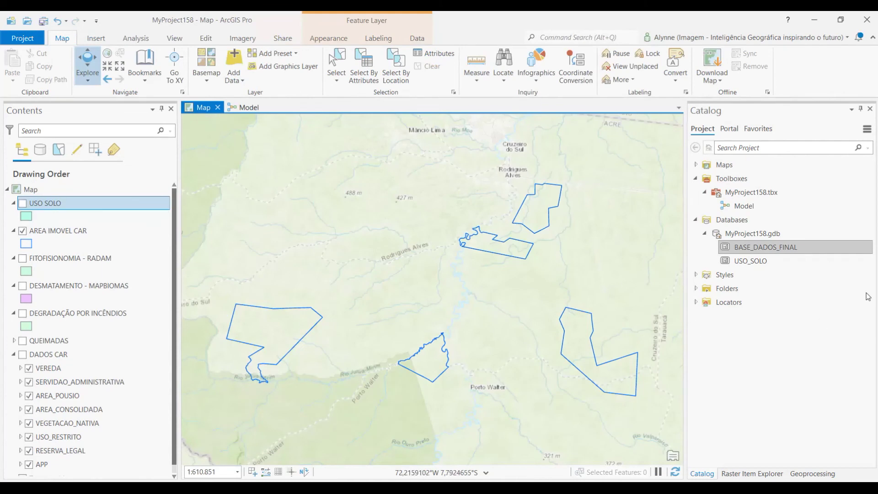
left_click(740, 207)
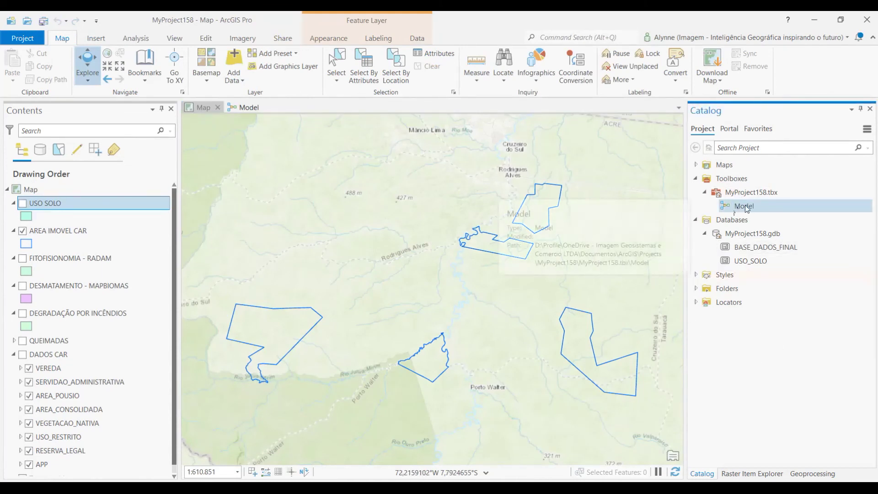
left_click(745, 207)
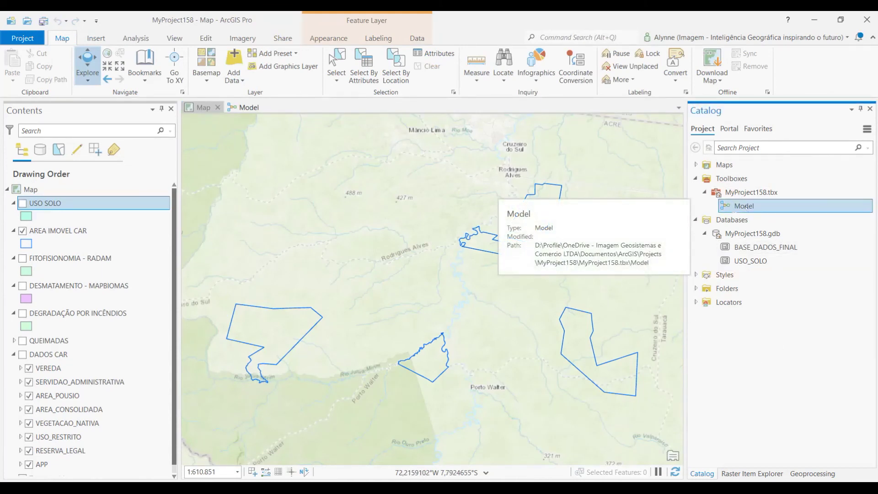
double_click(745, 207)
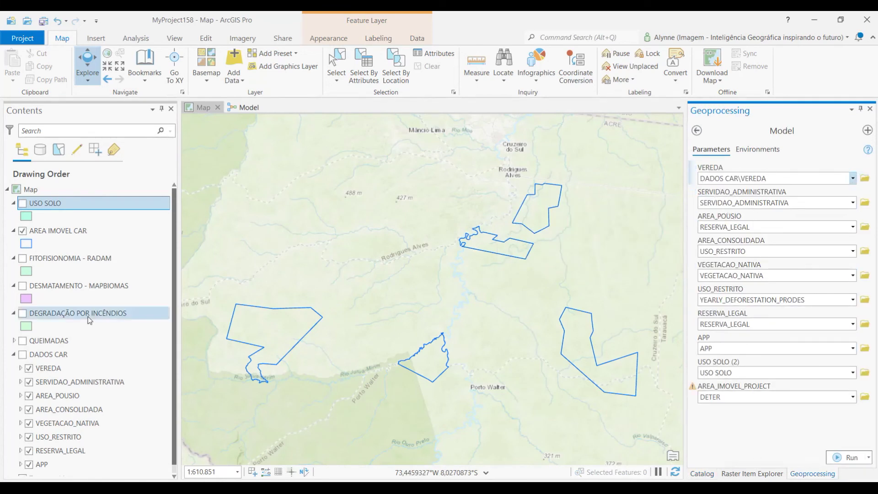
Set the VEREDA parameter to DADOS CAR\VEREDA and the AREA_POUSIO parameter to DADOS CAR\AREA_POUSIO.
scroll(80, 330, "down", 1)
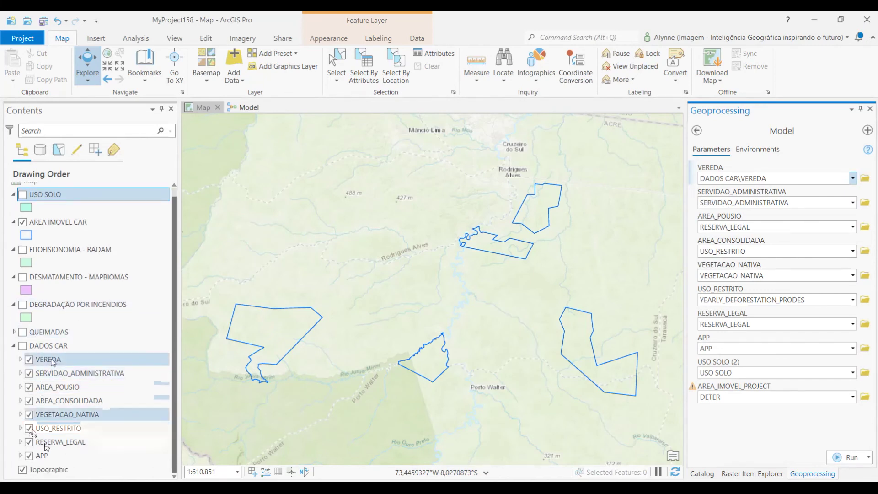
left_click(853, 179)
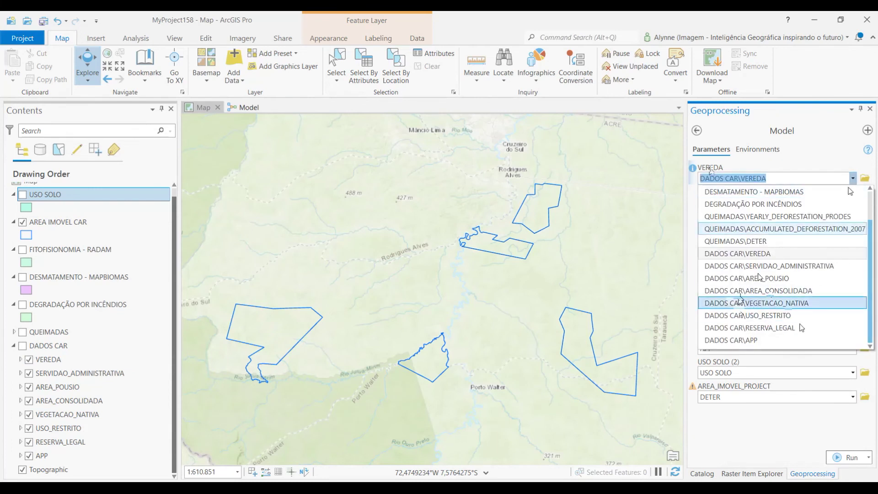
left_click(735, 253)
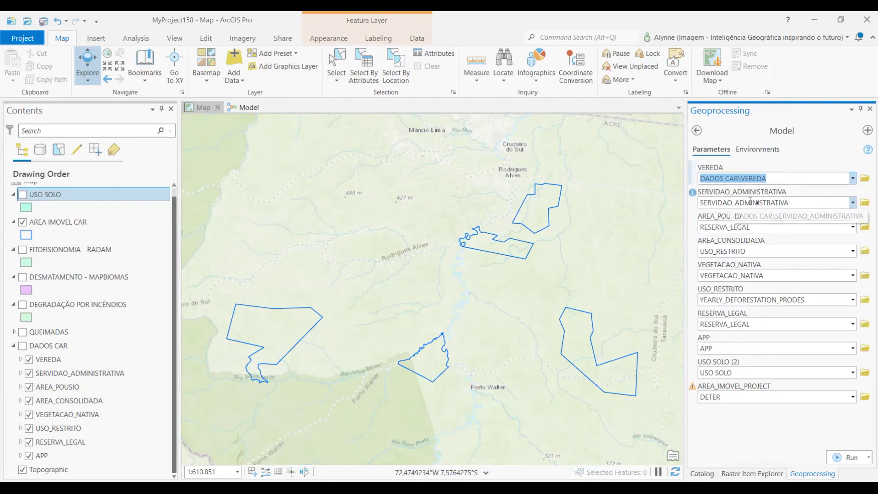
left_click(853, 227)
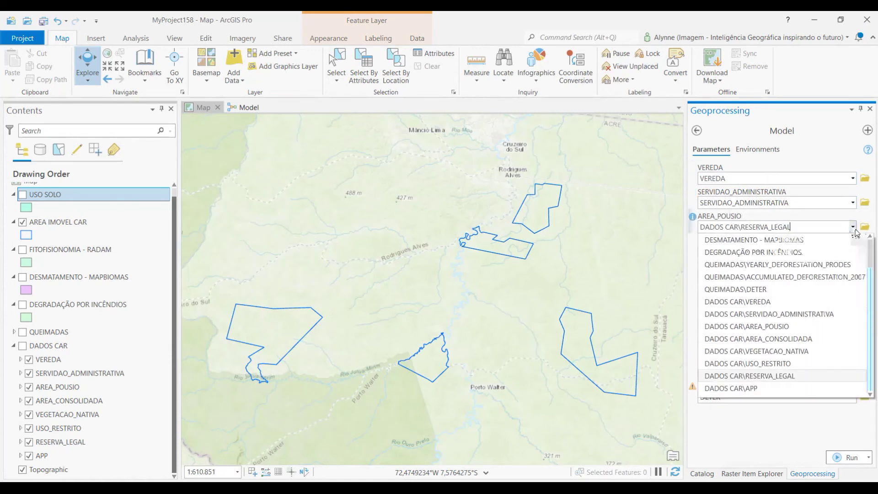
left_click(768, 326)
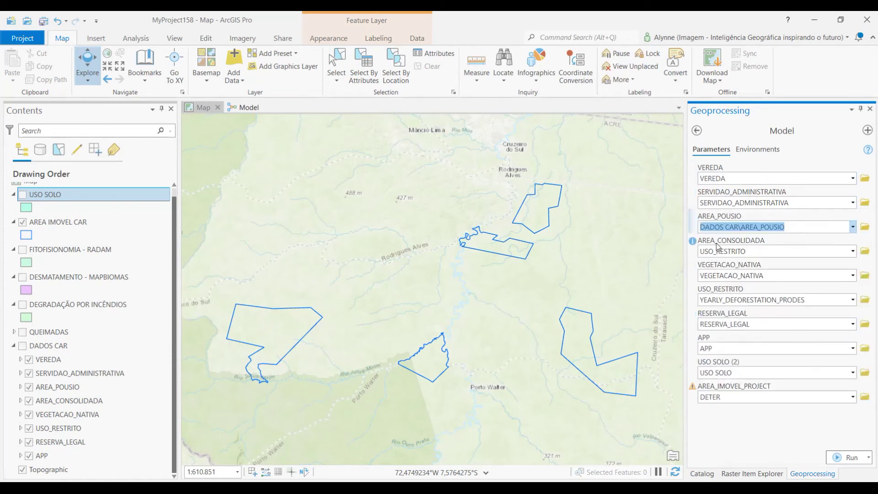
Set the AREA_CONSOLIDADA parameter to the DADOS CAR\AREA_CONSOLIDADA layer.
left_click(852, 251)
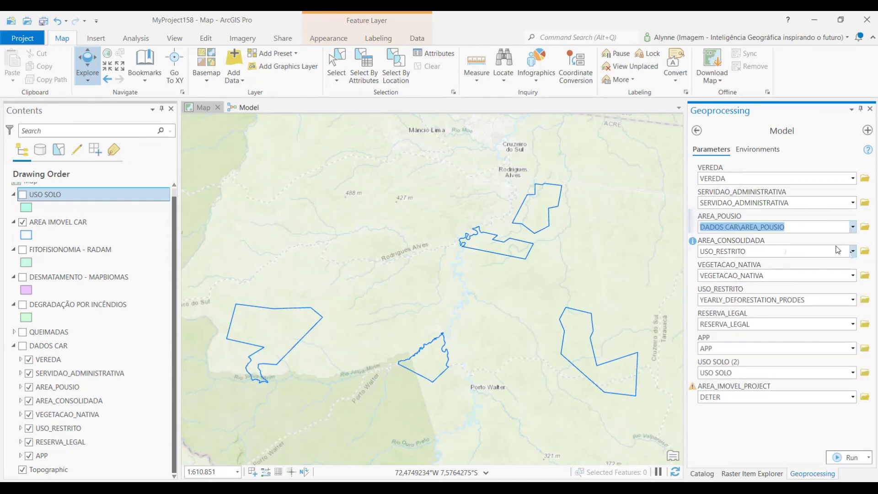
left_click(852, 251)
left_click(772, 360)
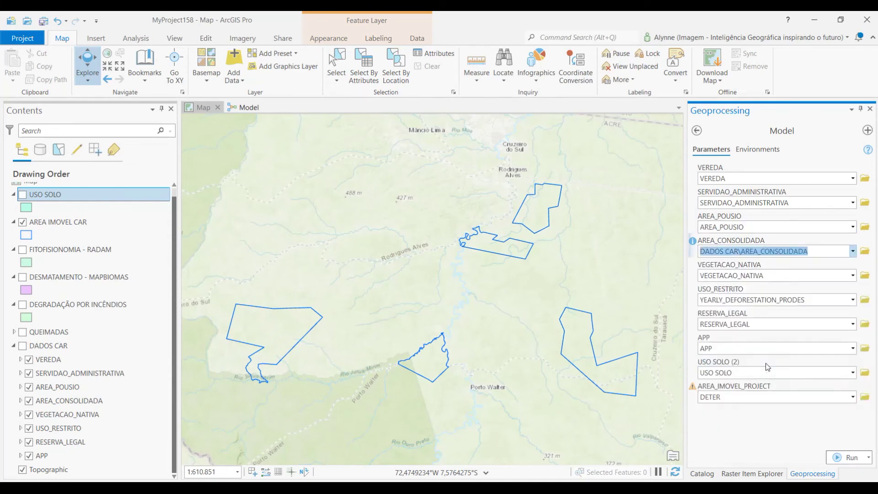
Set the VEGETACAO_NATIVA parameter to DADOS CAR\RESERVA_LEGAL and the USO_RESTRITO parameter to DADOS CAR\USO_RESTRITO.
left_click(852, 275)
left_click(852, 275)
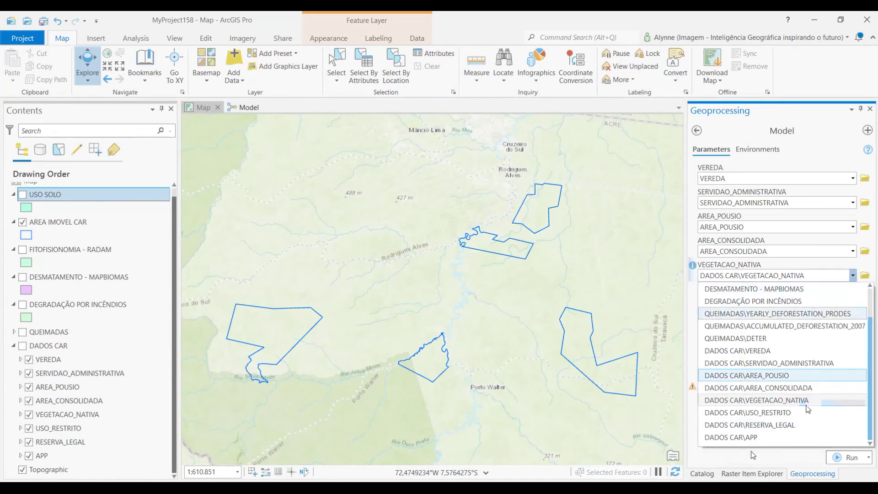
left_click(777, 425)
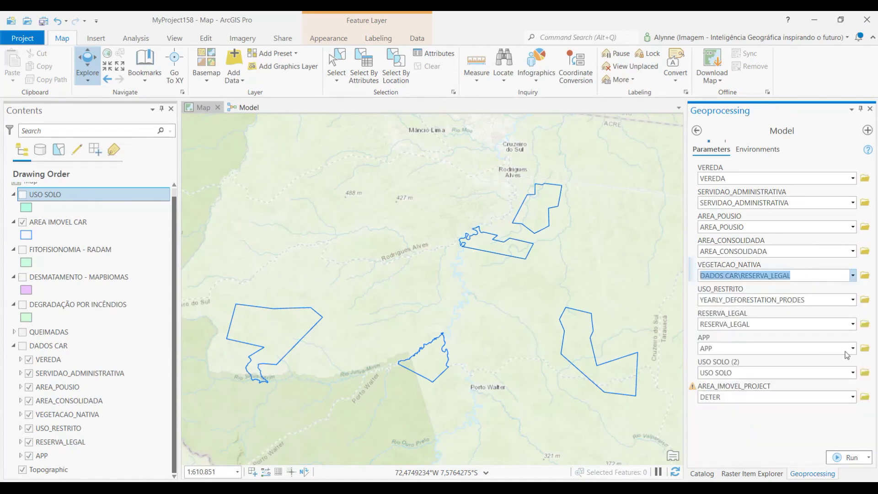
left_click(854, 300)
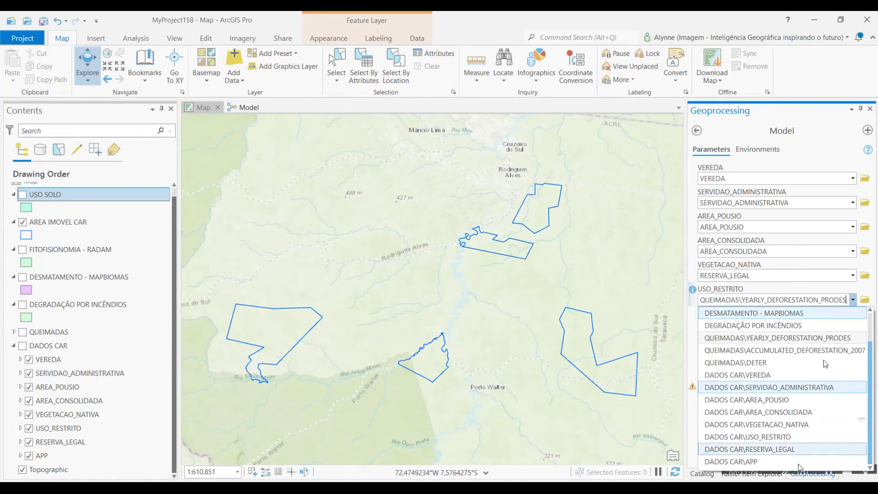
left_click(851, 436)
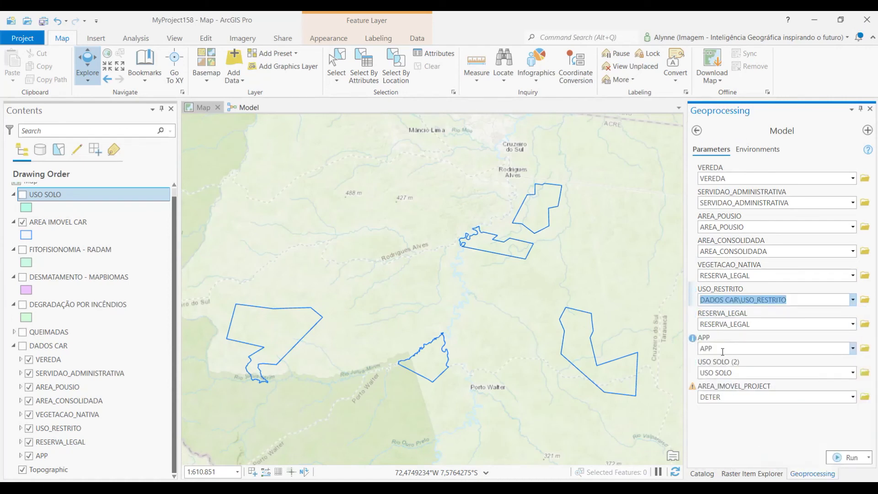
Set the AREA_IMOVEL_PROJECT parameter to the AREA IMOVEL CAR layer and run the Model tool.
left_click(853, 398)
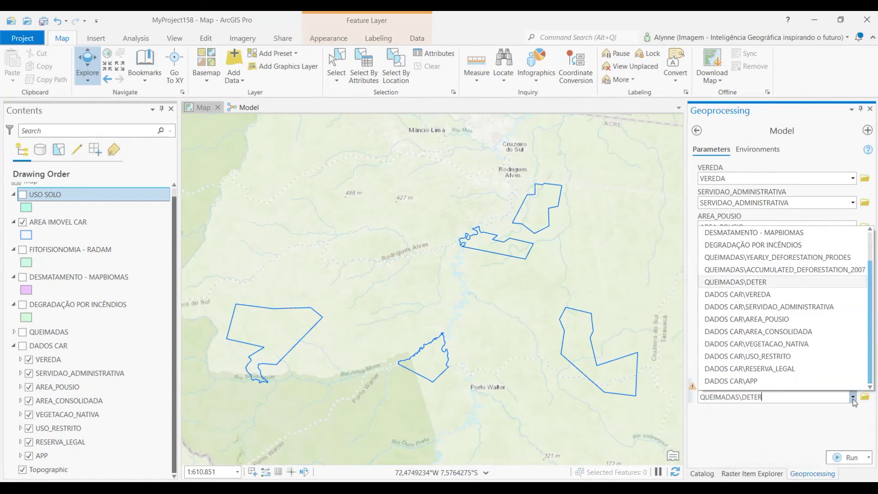
scroll(867, 294, "up", 1)
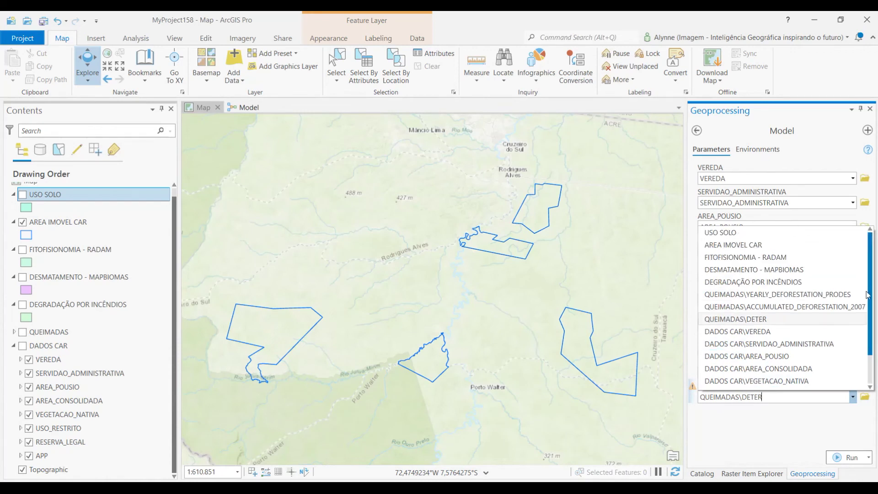
left_click(725, 244)
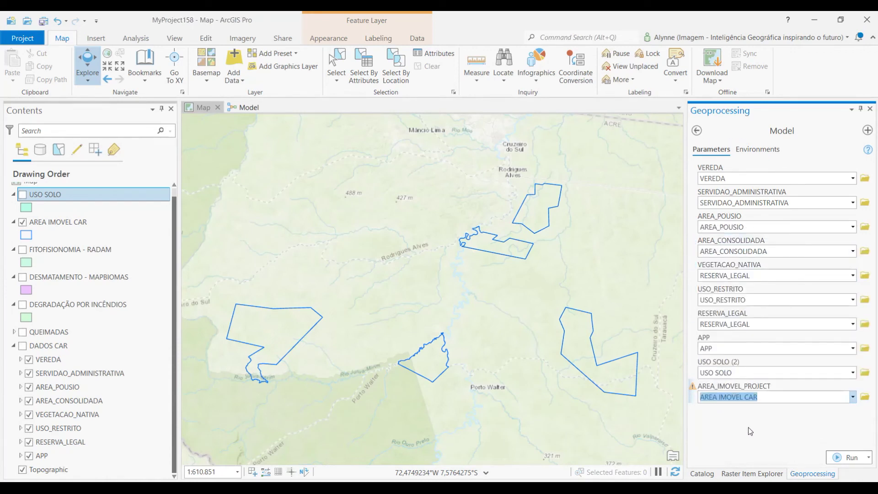
left_click(844, 457)
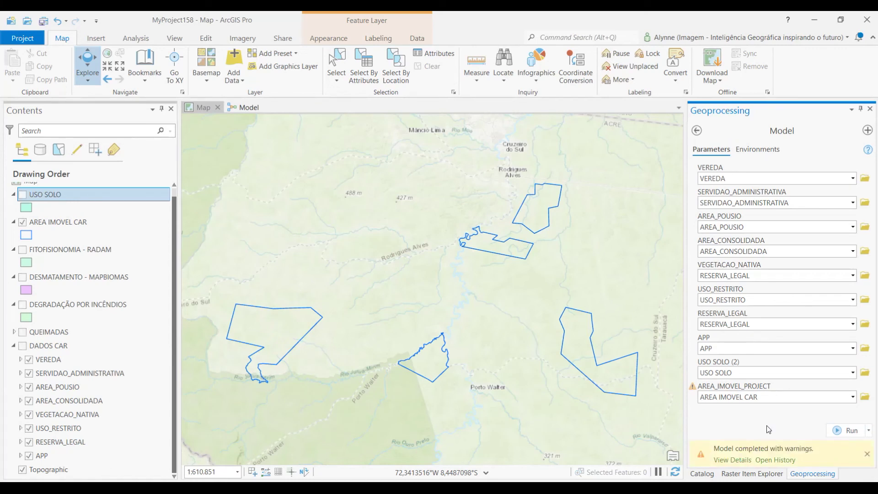
left_click(867, 454)
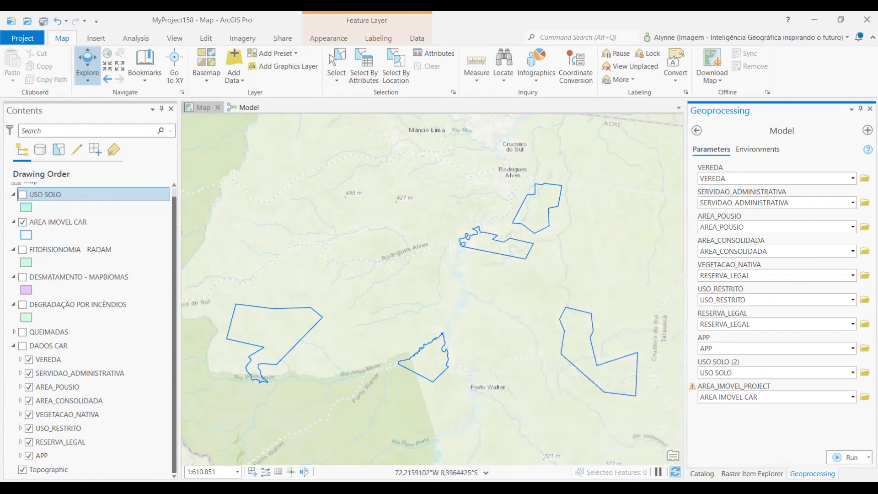
Refresh the MyProject158.gdb geodatabase and add its BASE_DADOS_FINAL feature class to the current map.
left_click(702, 474)
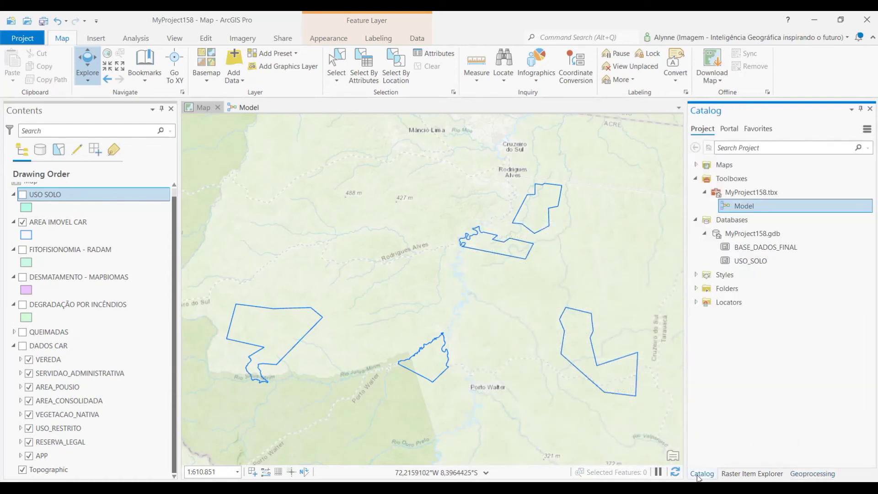
left_click(733, 234)
right_click(733, 234)
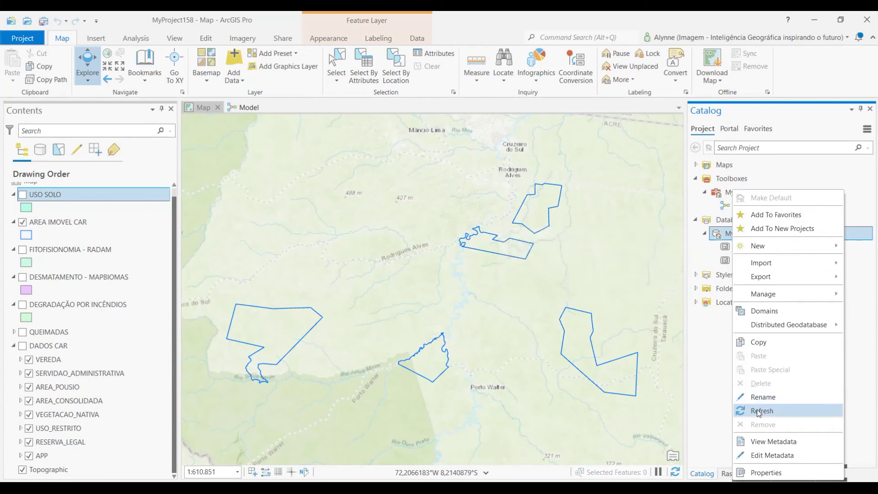
left_click(759, 411)
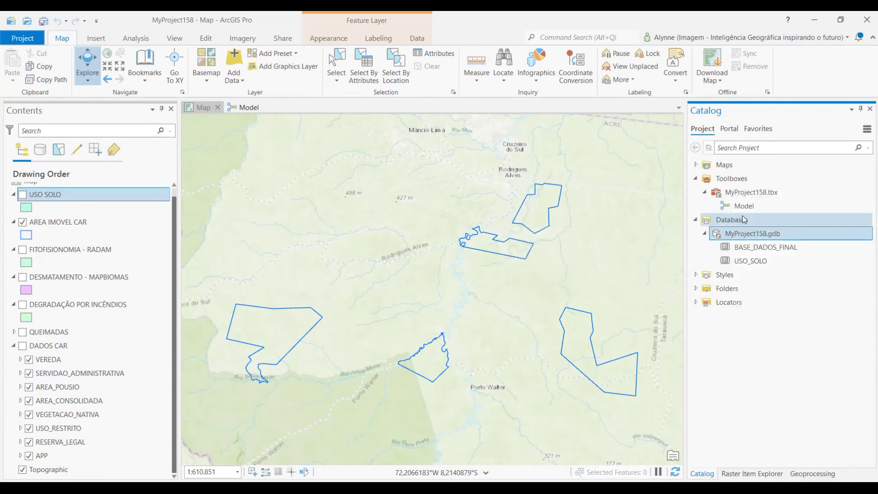
right_click(760, 249)
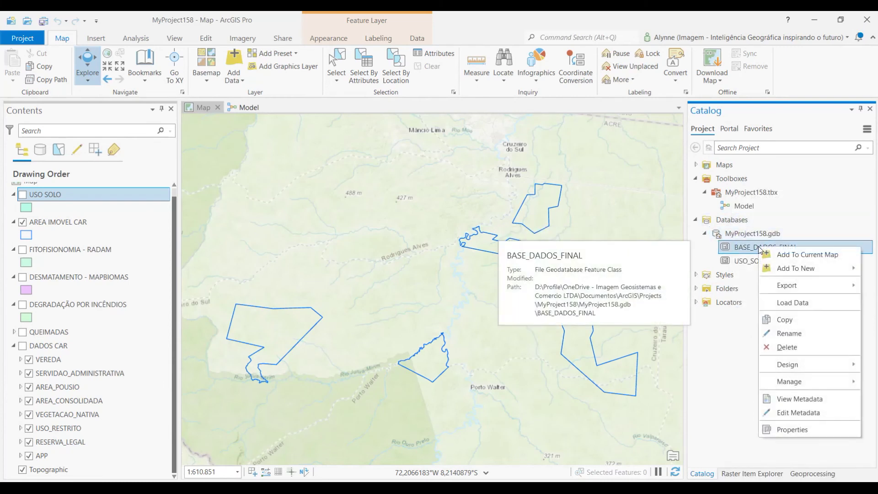
left_click(800, 258)
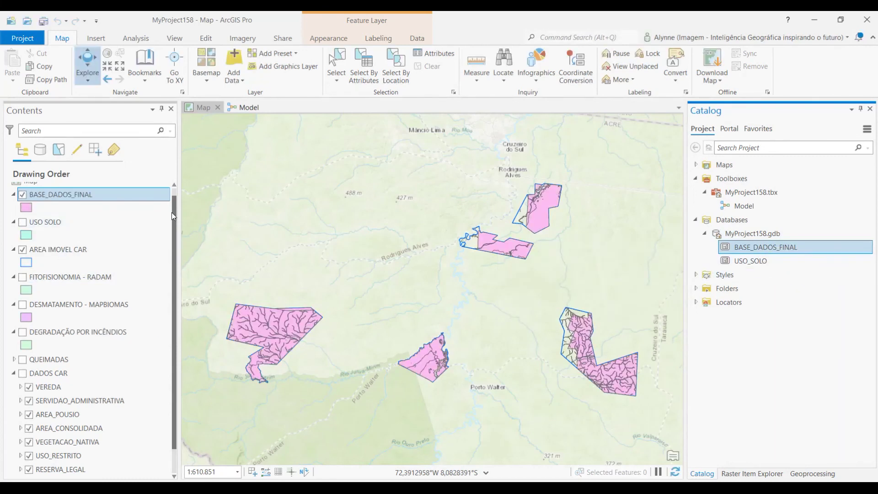
Open the attribute table of the BASE_DADOS_FINAL layer and examine its fields through to AREA_HA and VOLUME_CARBONO.
scroll(174, 210, "up", 1)
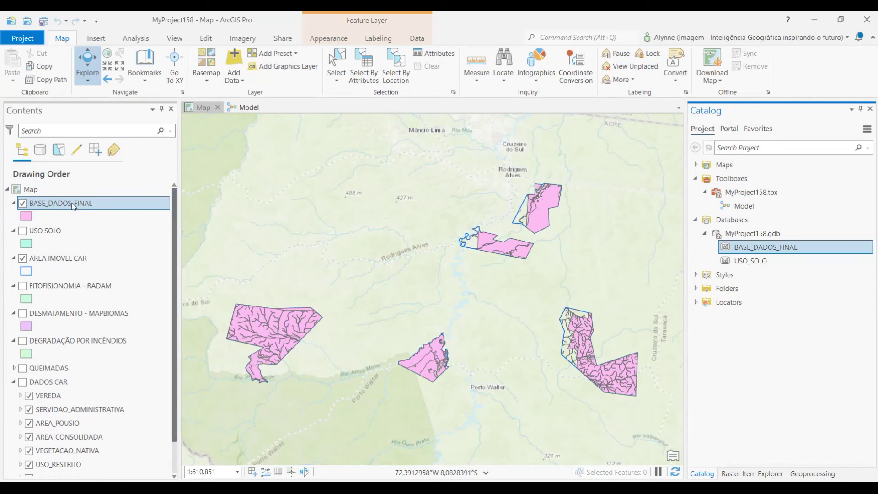
right_click(50, 208)
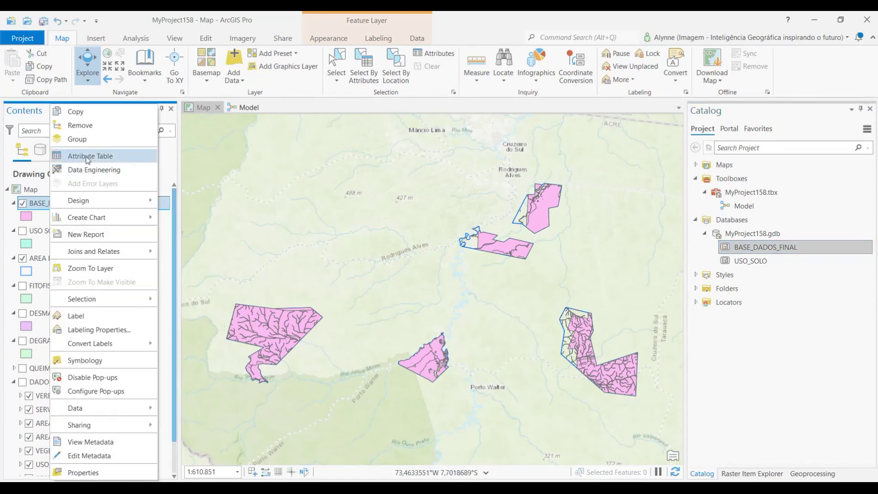
left_click(88, 156)
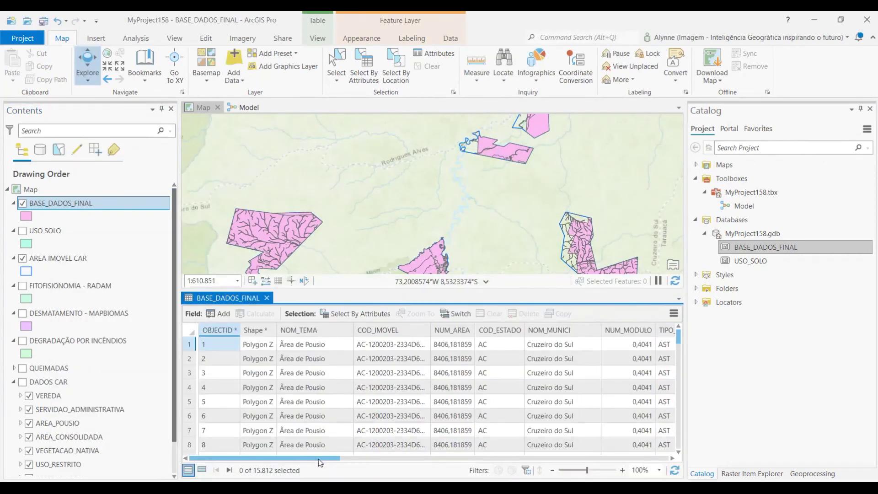
left_click_drag(319, 459, 455, 464)
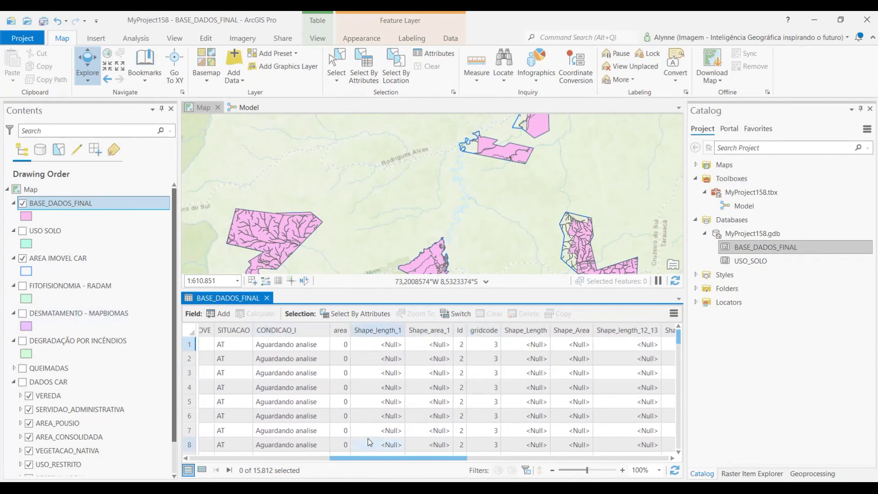
left_click_drag(358, 458, 614, 462)
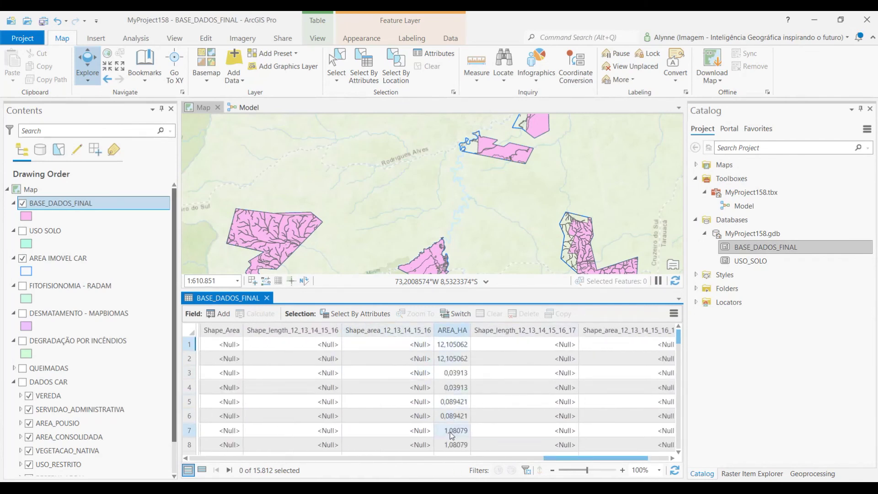
left_click_drag(564, 463, 612, 463)
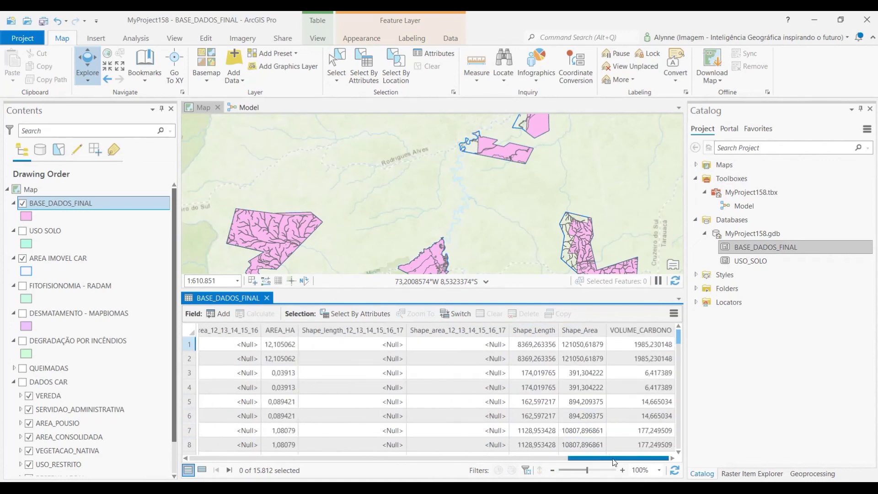
mouse_move(639, 335)
left_click(628, 332)
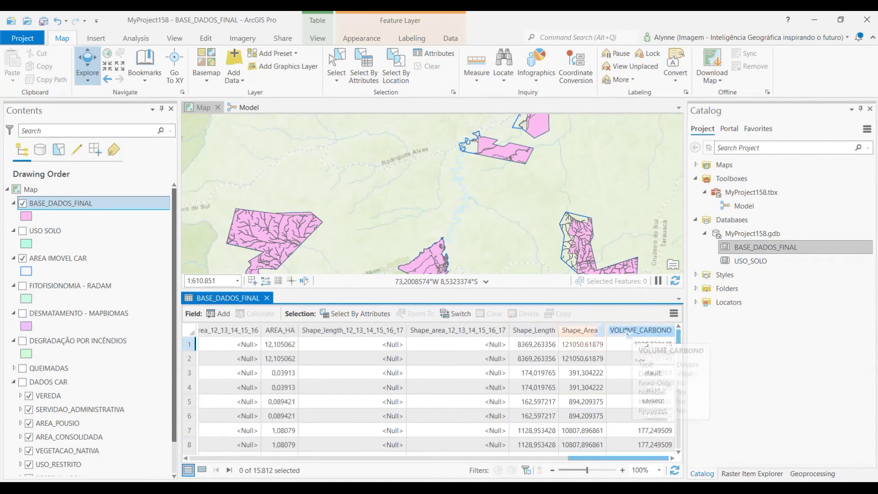
left_click(276, 351)
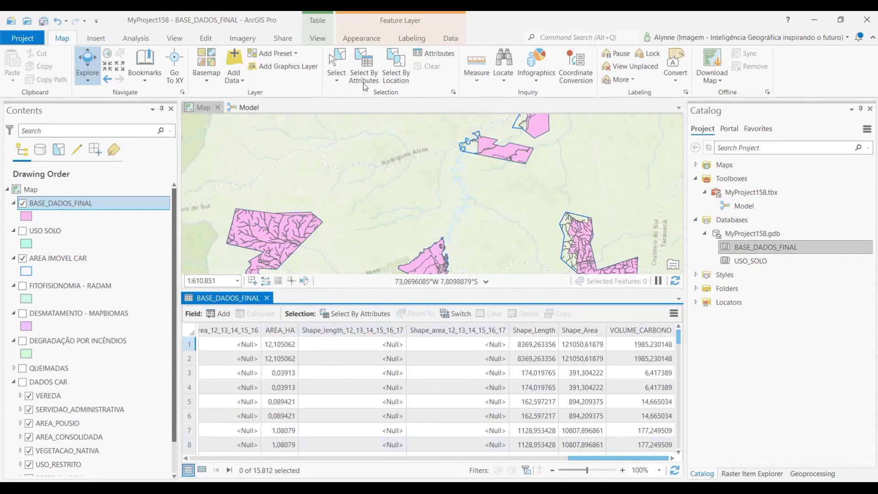
Create a bar chart from the BASE_DADOS_FINAL layer with COD_IMOVEL as its category.
left_click(453, 39)
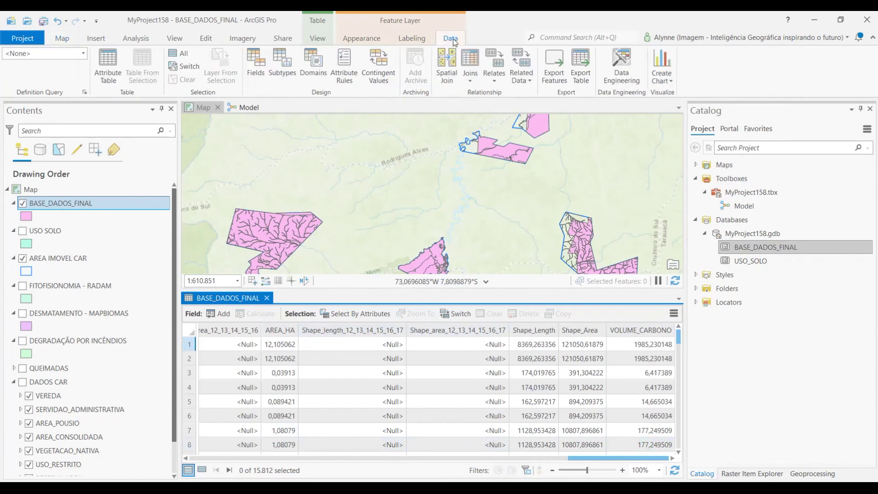
left_click(661, 82)
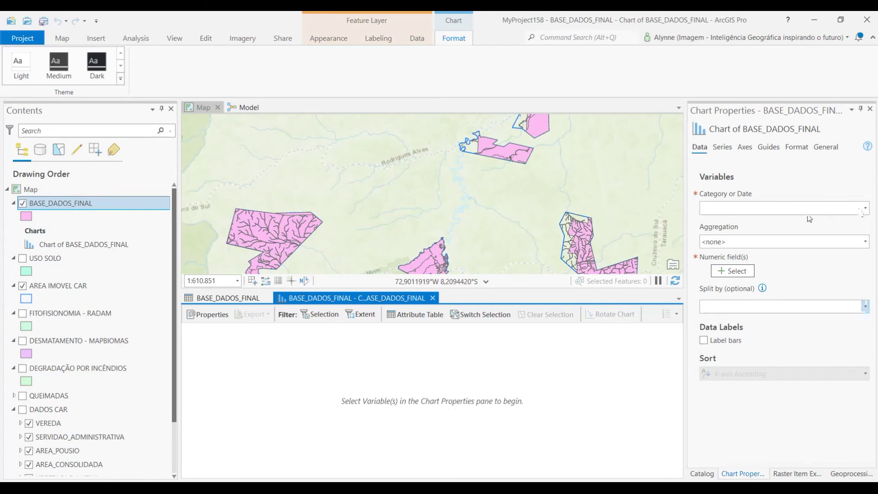
left_click(865, 208)
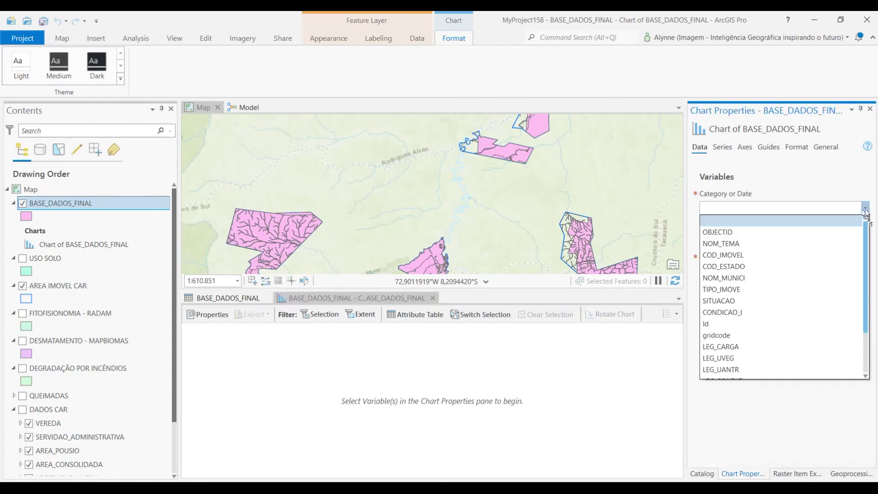
left_click(811, 255)
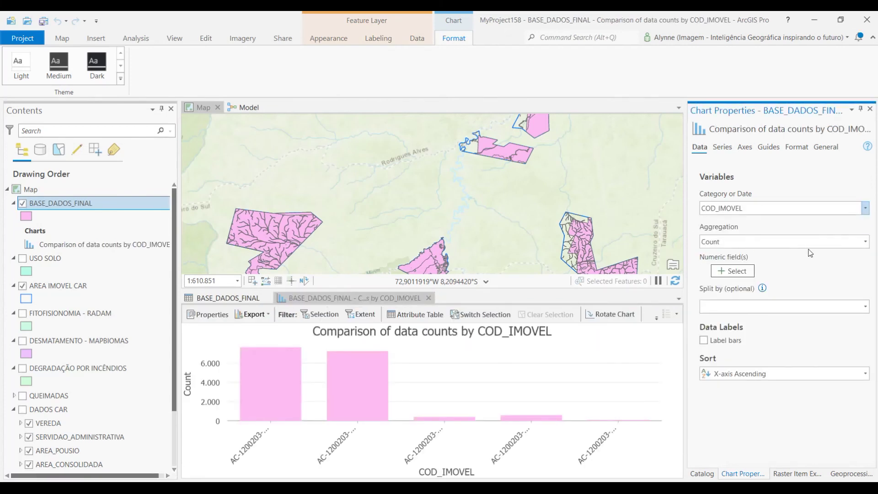
Aggregate the chart by the sum of the VOLUME_CARBONO field and enlarge the chart view.
left_click(865, 243)
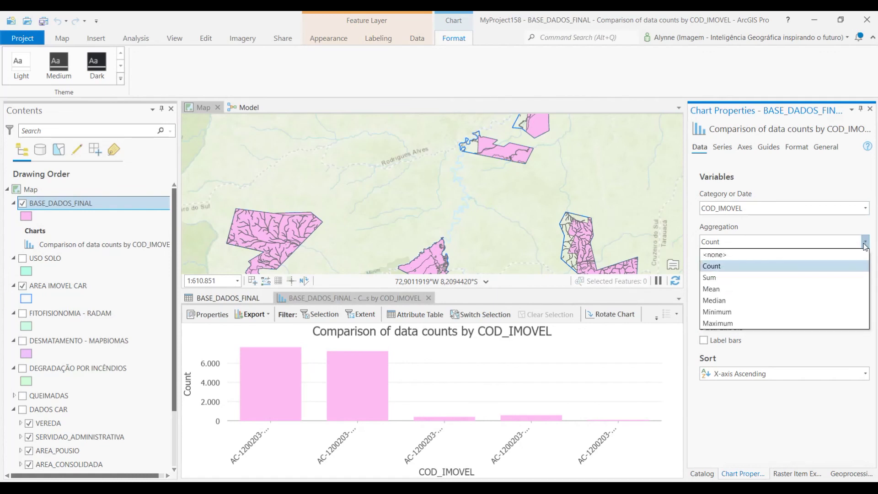
left_click(711, 277)
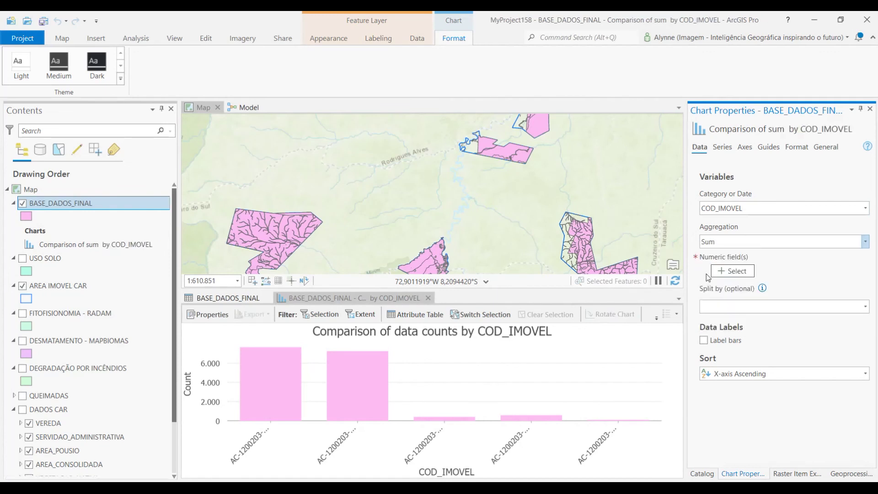
left_click(725, 274)
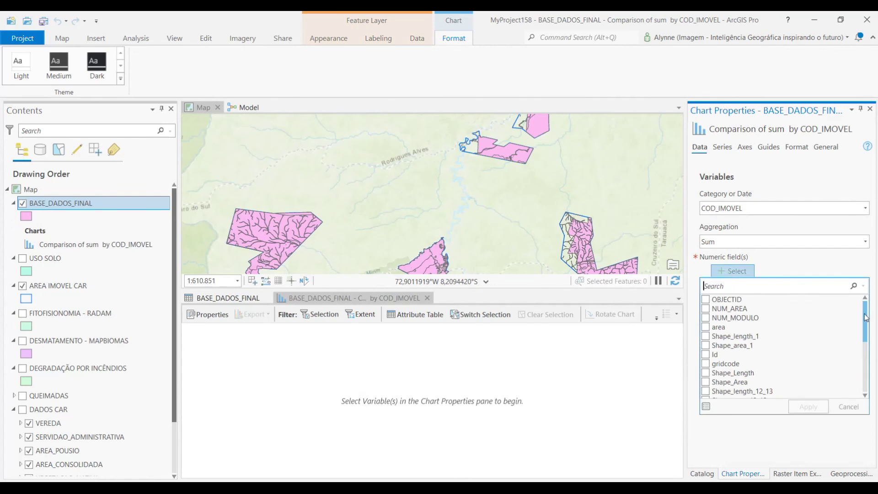
left_click_drag(864, 317, 866, 384)
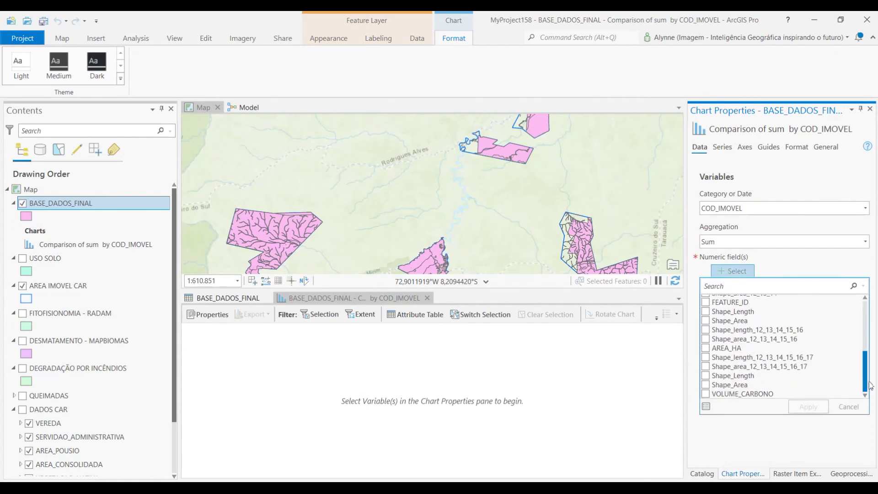
left_click(705, 394)
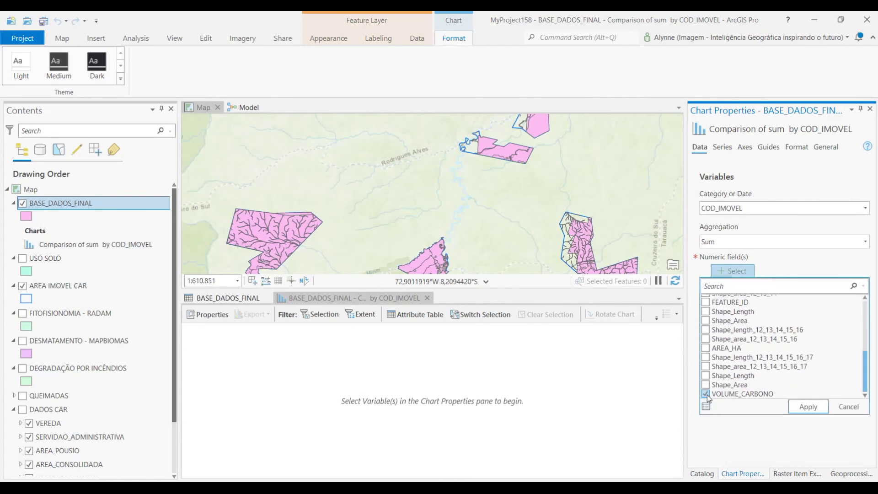
left_click(807, 406)
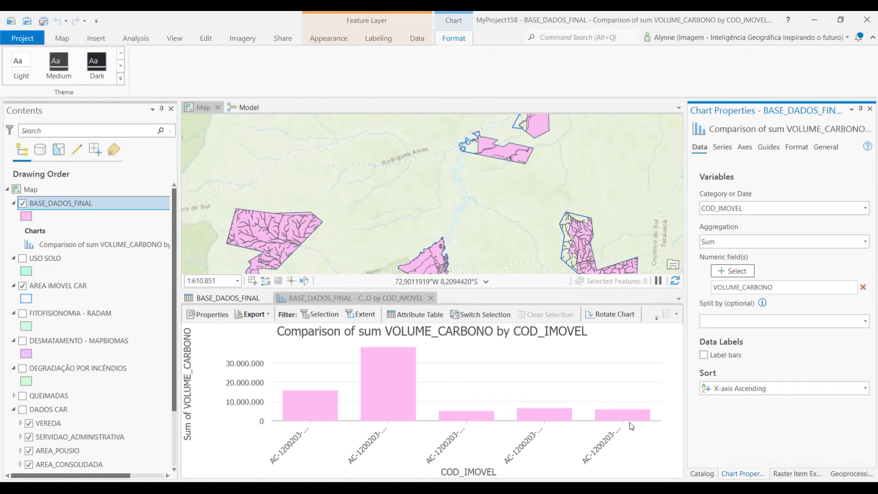
left_click_drag(463, 288, 464, 205)
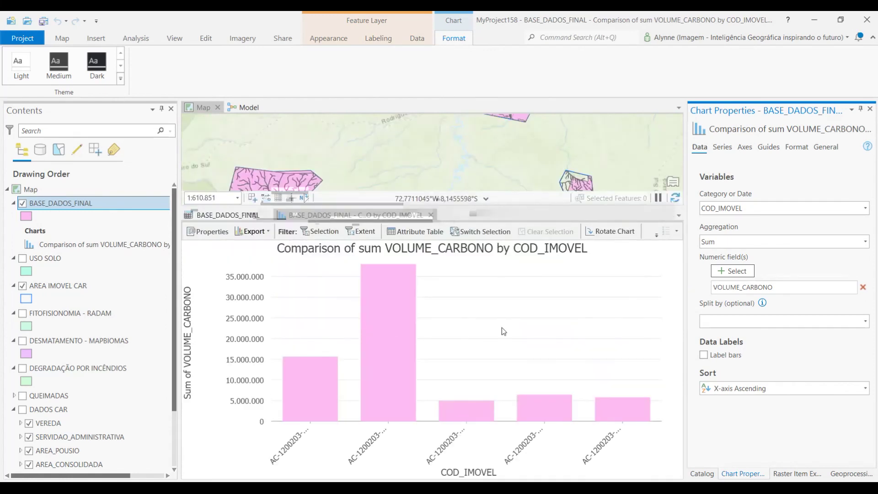